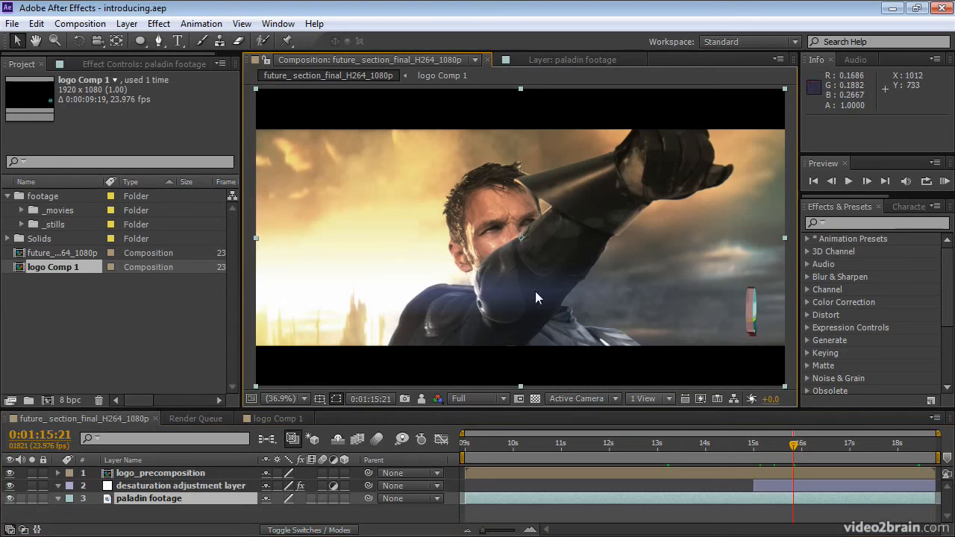
Step: Select each of the three layers in turn, enlarge the timeline area, and clear the layer selection
click(181, 474)
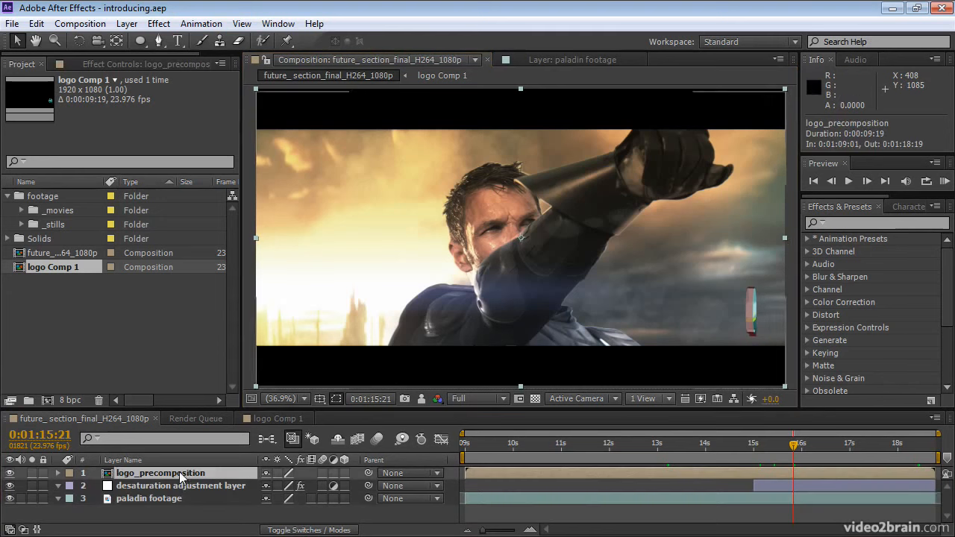
click(181, 486)
click(181, 499)
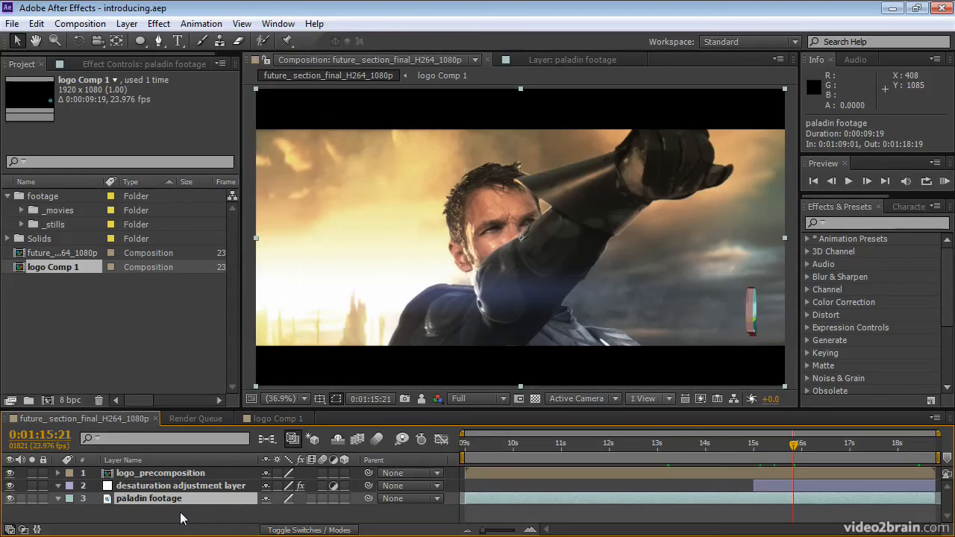
drag(200, 408, 201, 317)
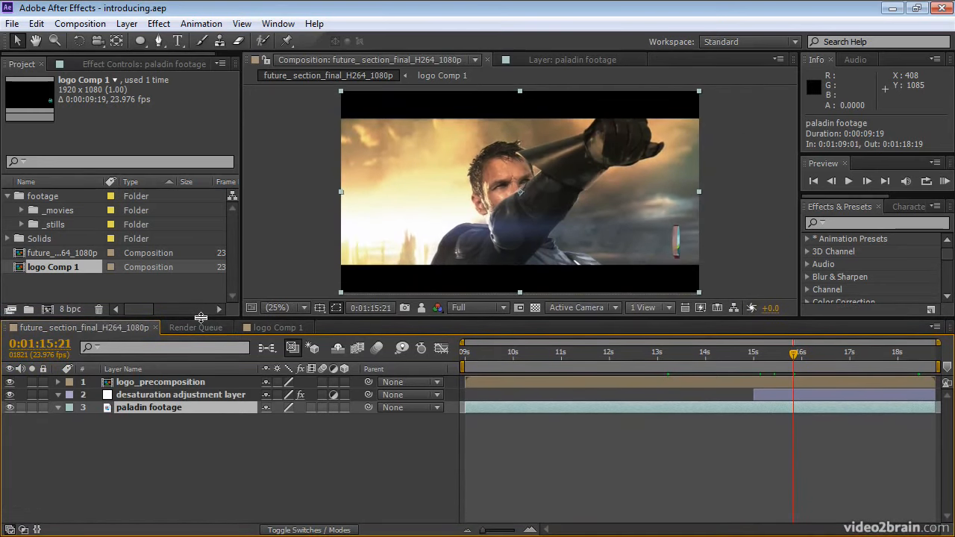
click(147, 440)
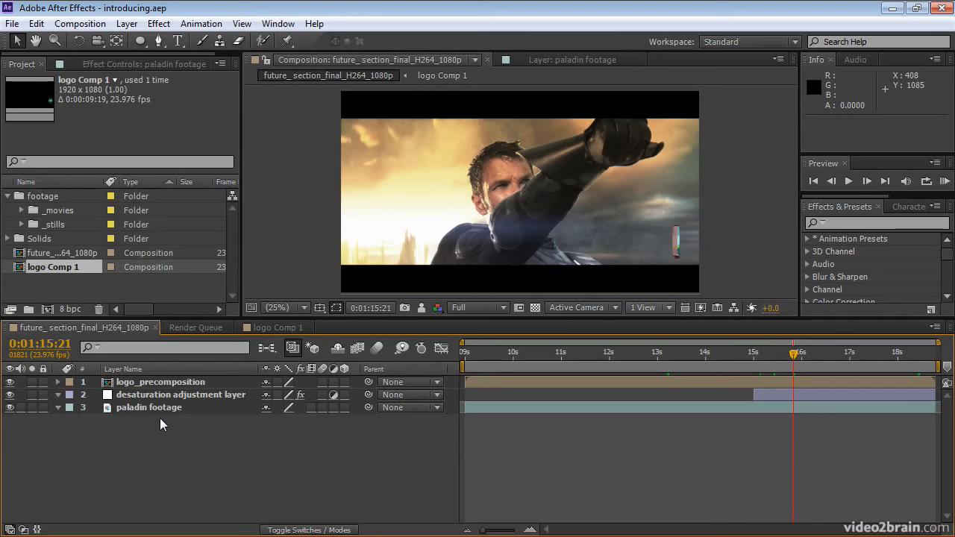
Step: Reveal the Transform properties of the logo_precomposition layer and move the current time to 0:01:09:05
click(153, 407)
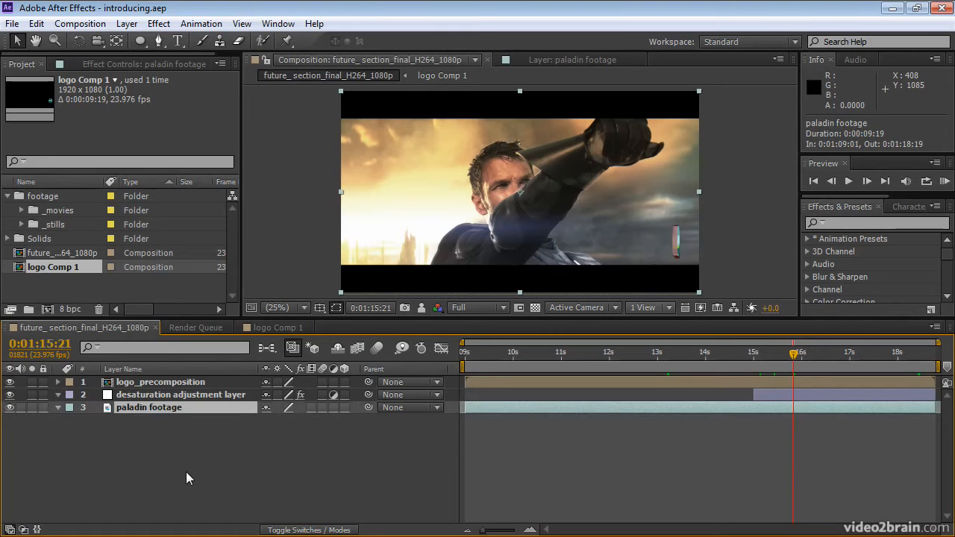
click(174, 397)
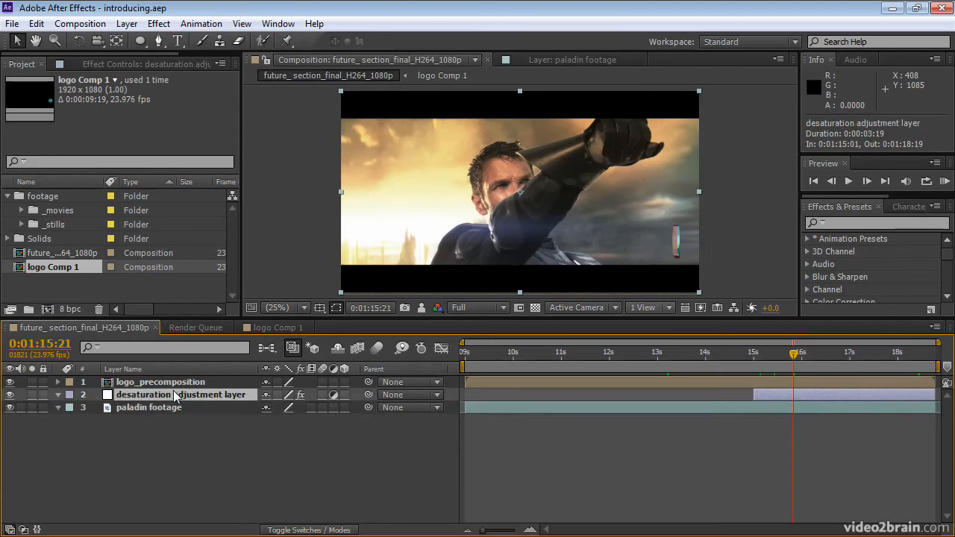
click(176, 383)
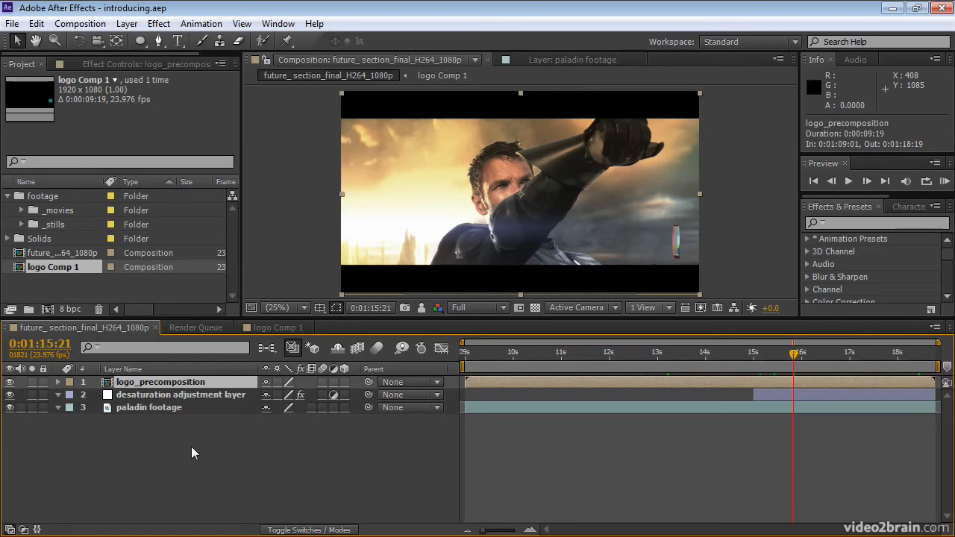
click(58, 382)
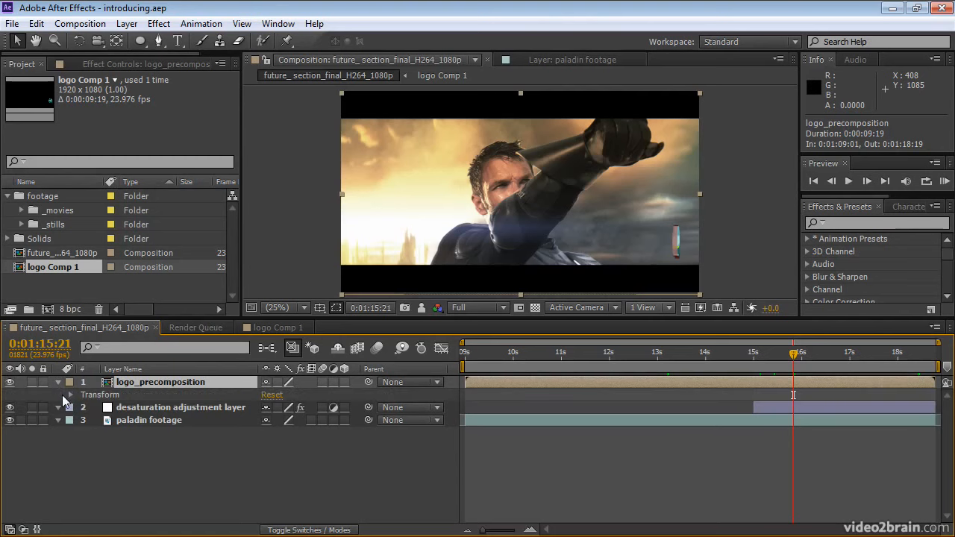
click(69, 394)
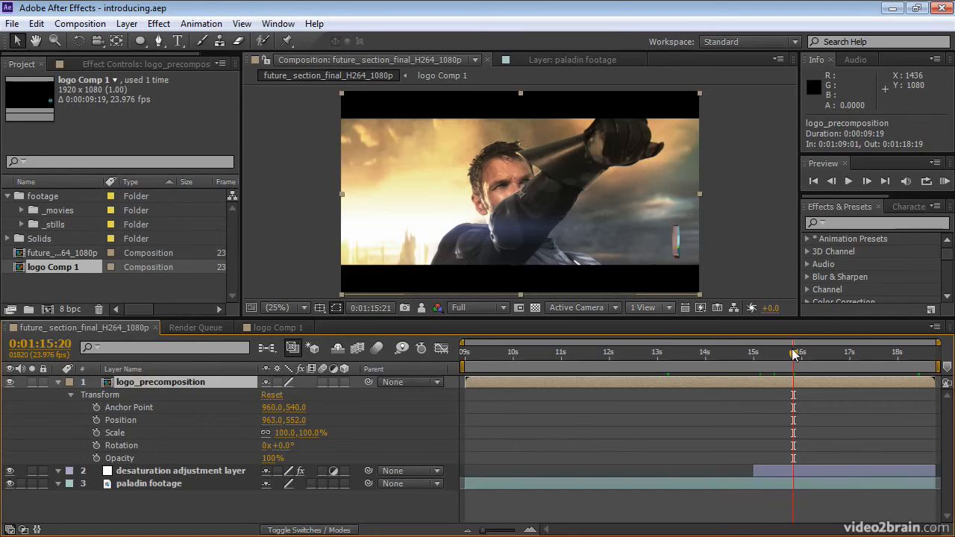
drag(793, 353, 473, 376)
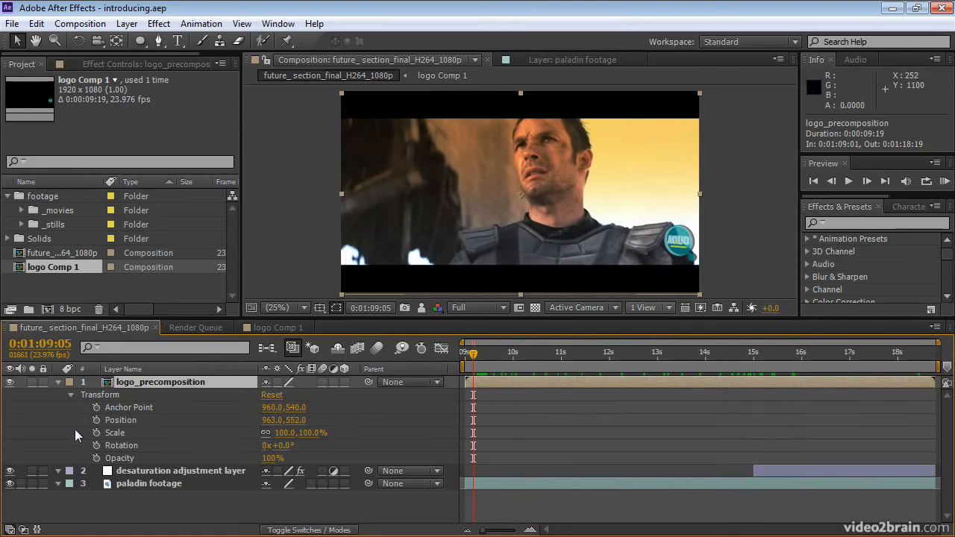
Step: Try changing the horizontal Position of the logo_precomposition layer, including a value of 800, undoing each change
click(119, 423)
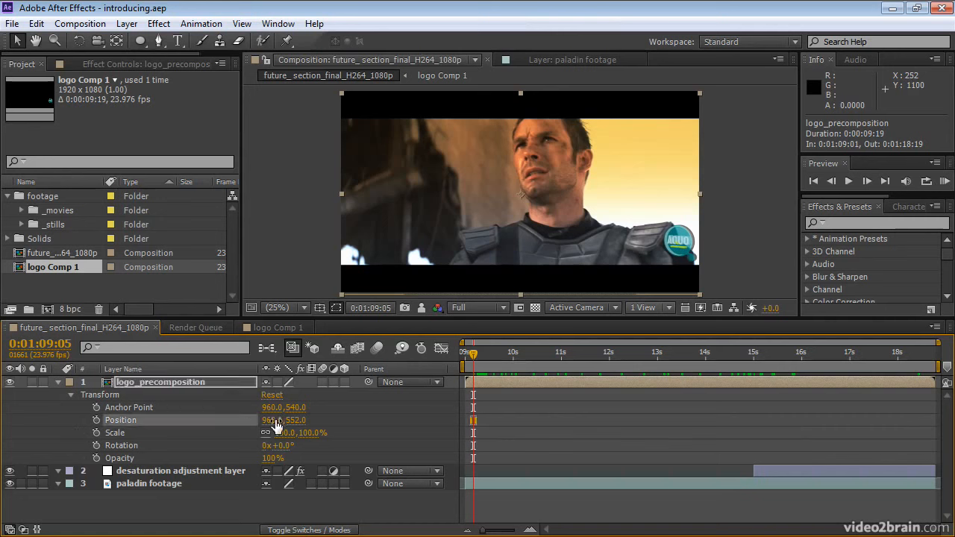
mouse_move(267, 420)
mouse_down()
mouse_move(224, 413)
mouse_move(261, 416)
mouse_up()
key(ctrl+z)
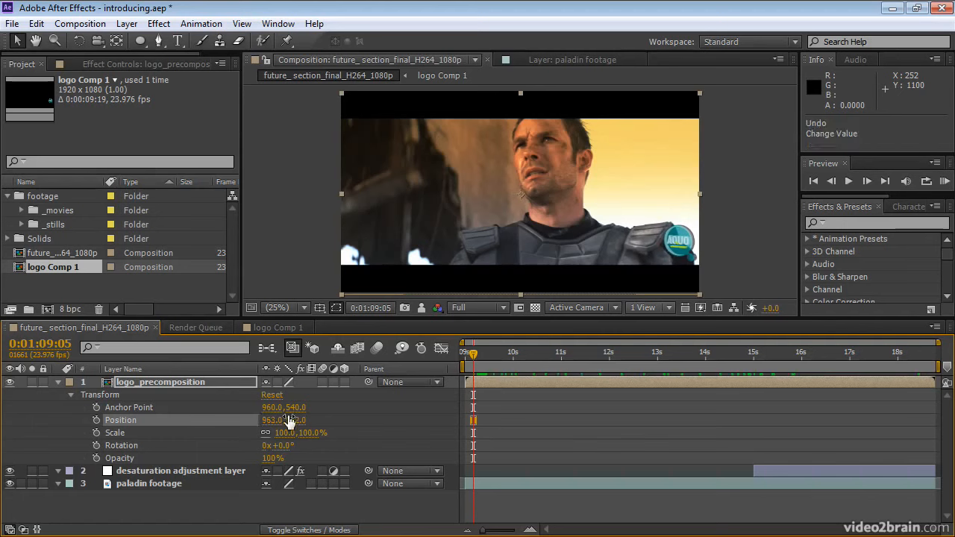
click(276, 420)
text(800)
key(Return)
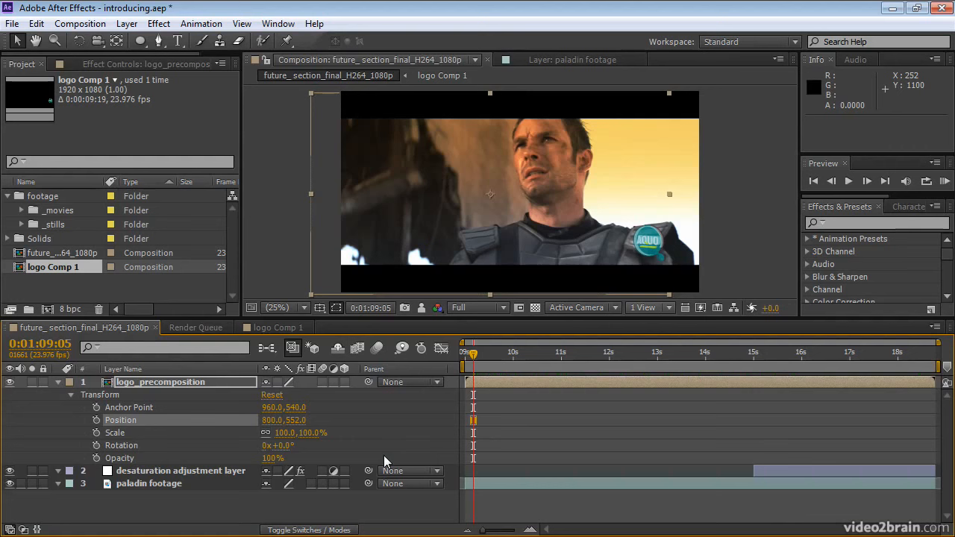
key(ctrl+z)
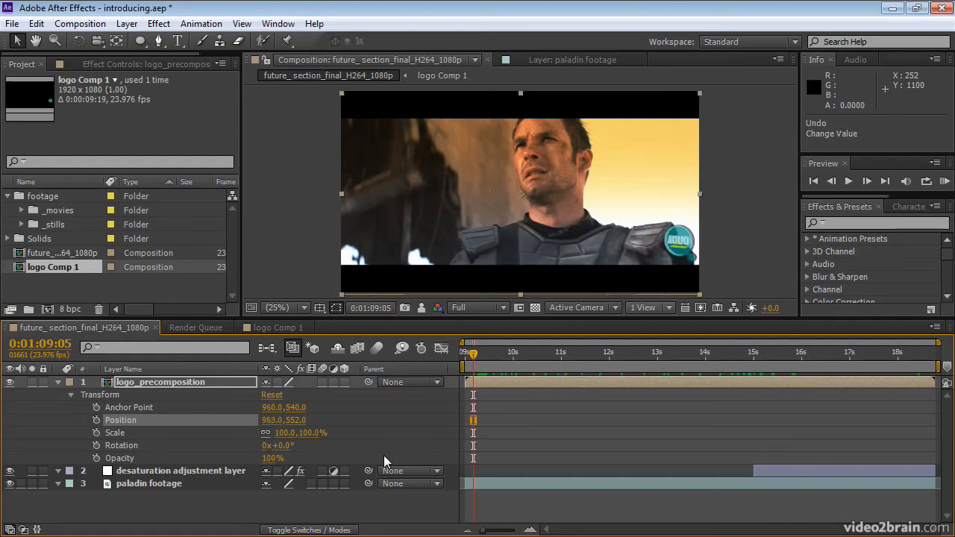
Step: Hide and show the logo_precomposition layer, and mute and unmute the audio of the paladin footage layer
click(10, 383)
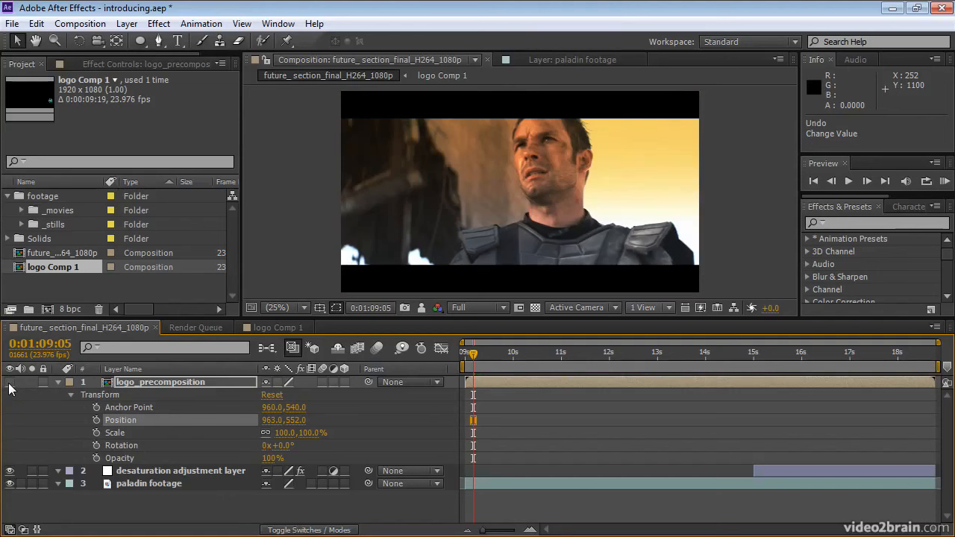
click(9, 383)
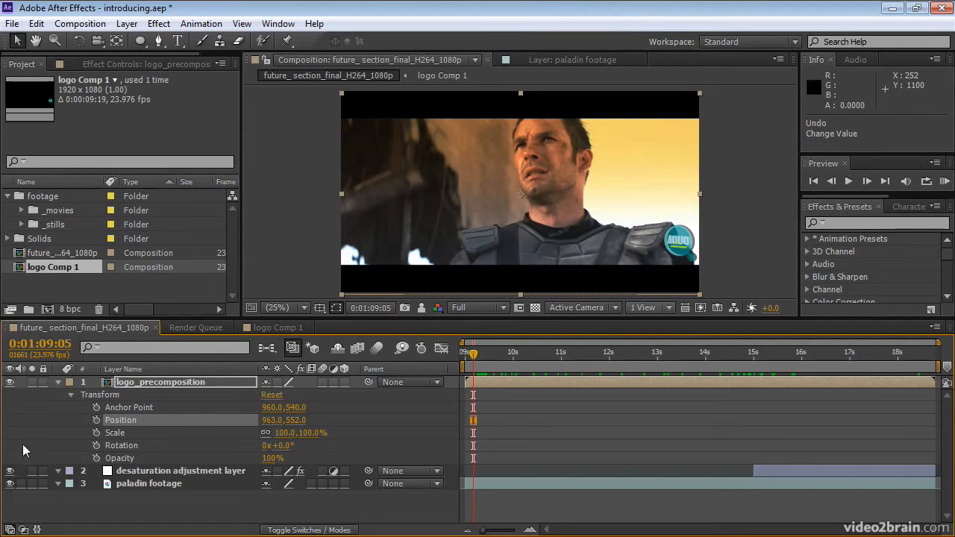
click(21, 483)
click(21, 483)
Step: Solo and unsolo the logo_precomposition layer, and lock it to test its selection before unlocking it
click(32, 380)
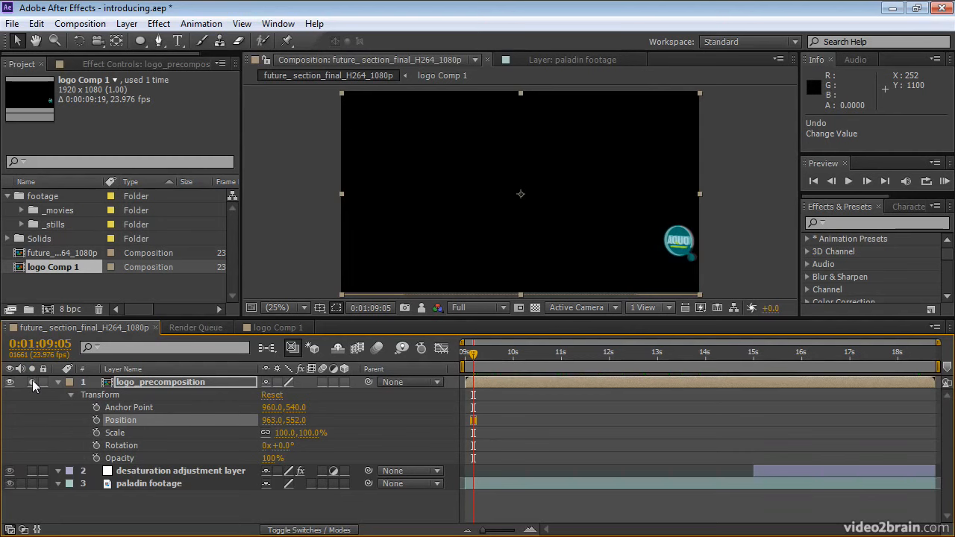
click(32, 382)
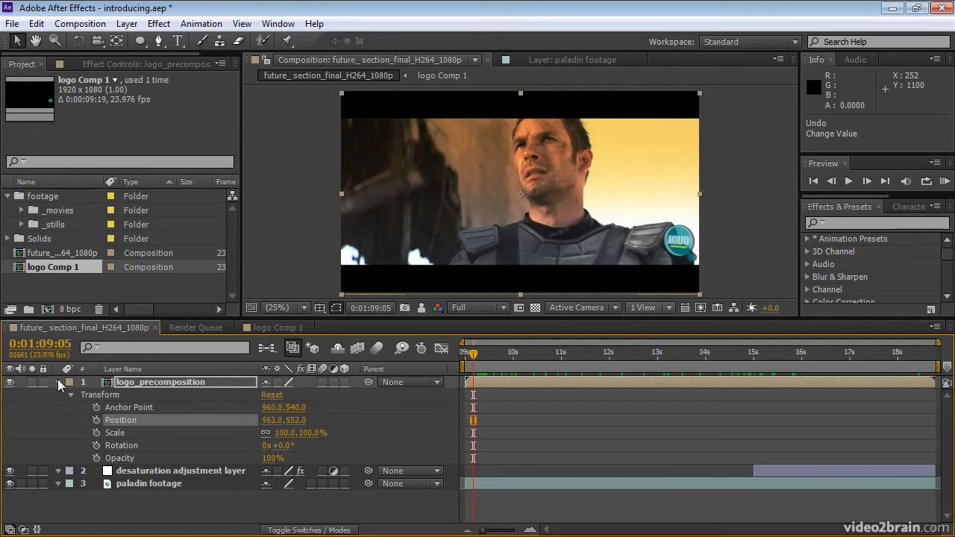
click(43, 382)
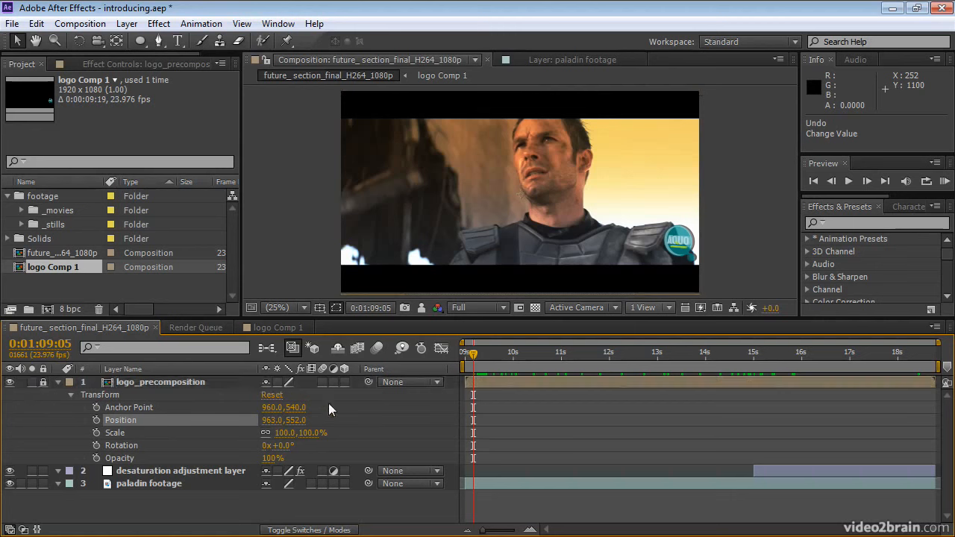
click(500, 384)
click(609, 290)
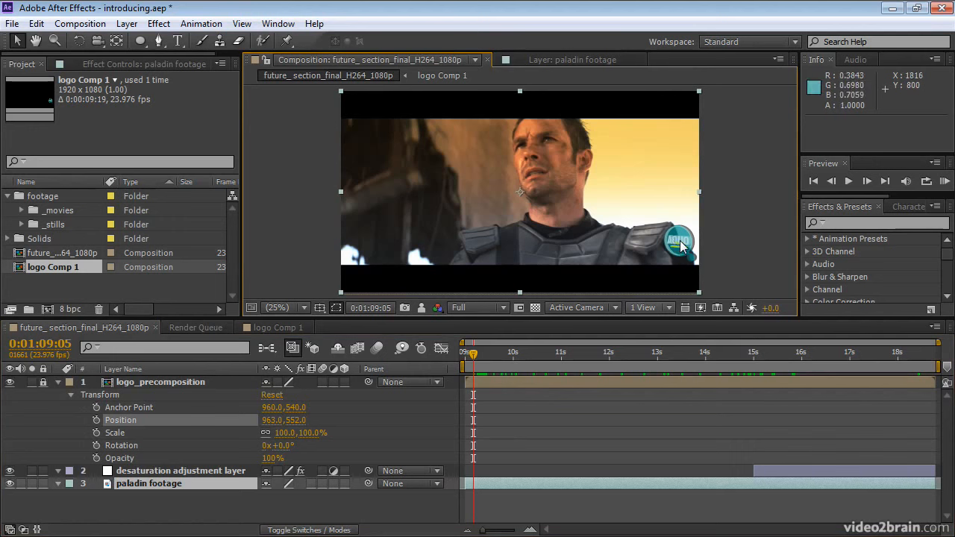
click(43, 383)
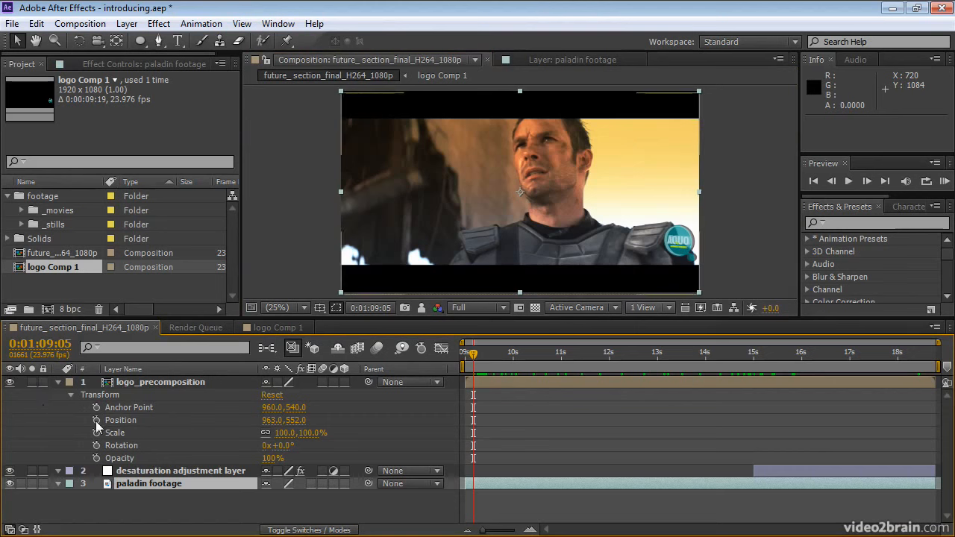
Step: Keyframe the logo_precomposition layer's Position at 0:01:09:05 and at 0:01:09:20 with horizontal value 983, and jump between the keyframes
click(96, 421)
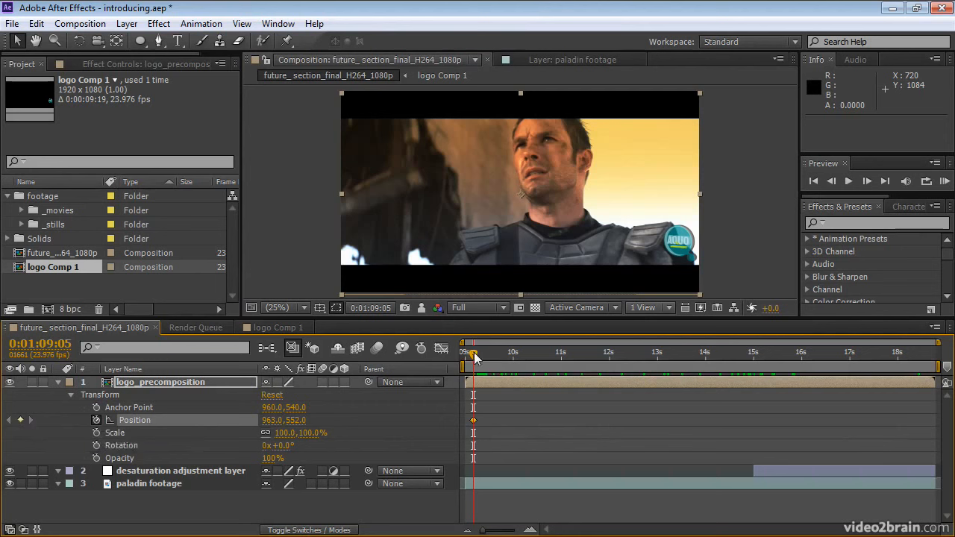
drag(475, 358, 504, 359)
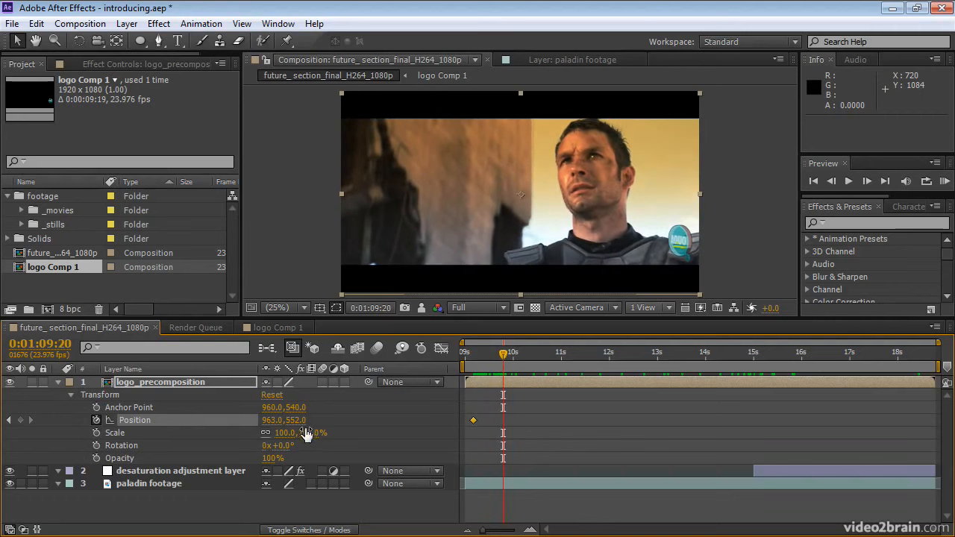
drag(270, 420, 283, 420)
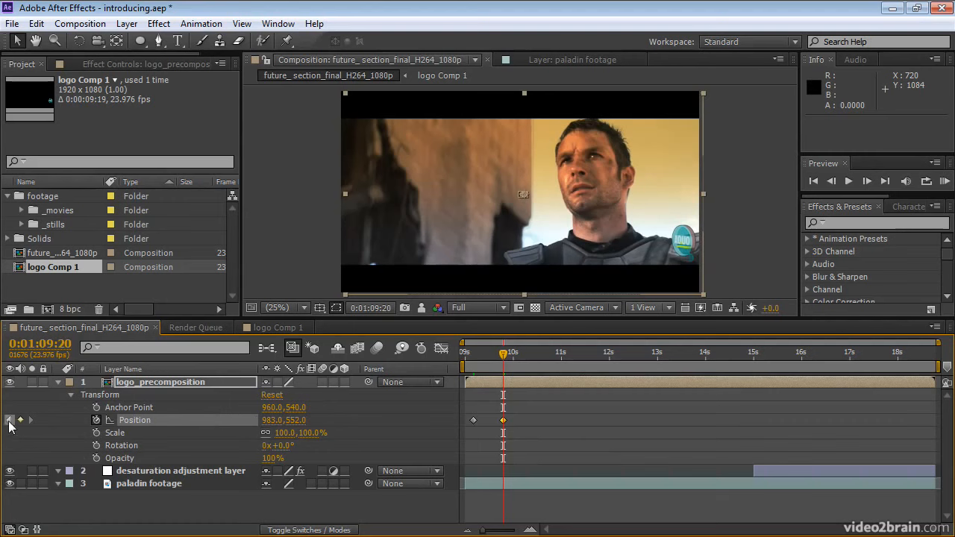
click(9, 421)
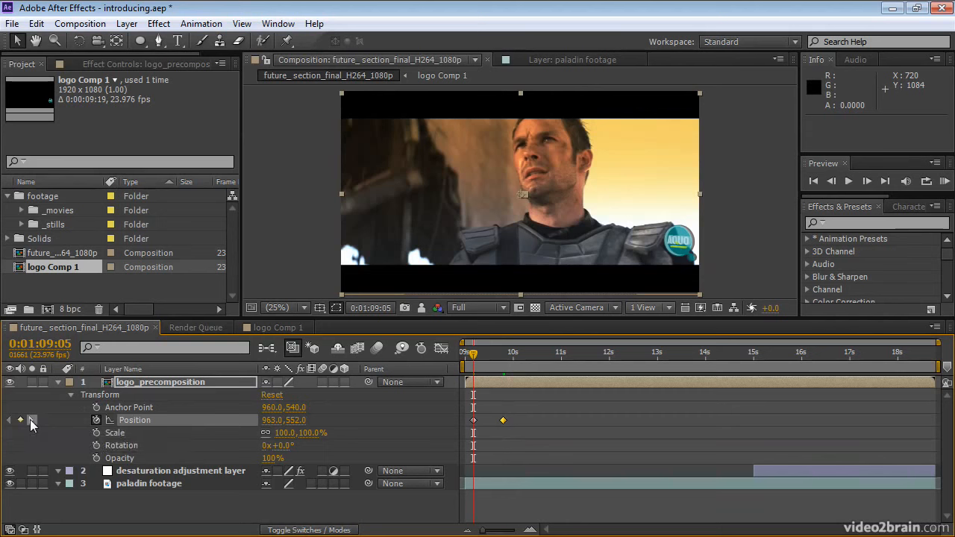
click(31, 421)
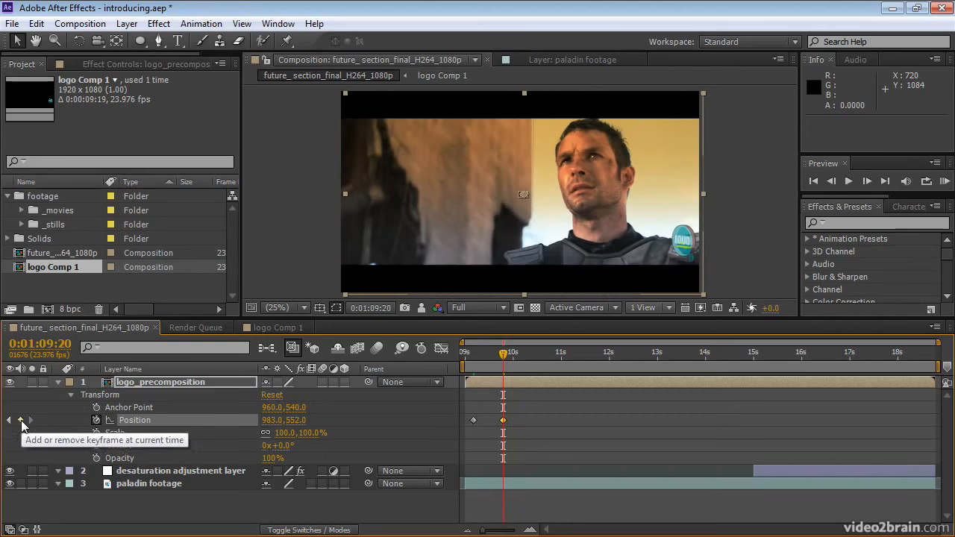
Step: Remove both Position keyframes from the logo_precomposition layer, at 0:01:09:20 and 0:01:09:05
click(21, 421)
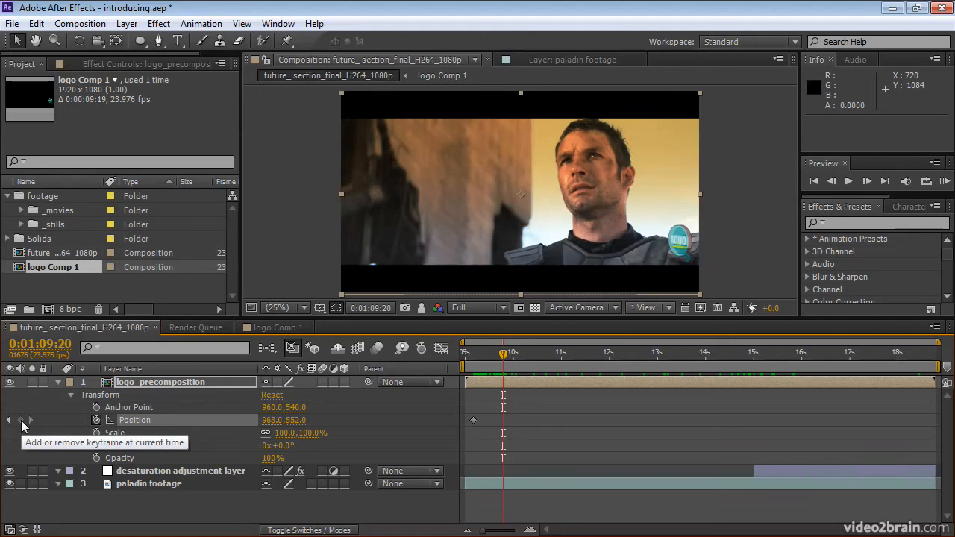
click(9, 420)
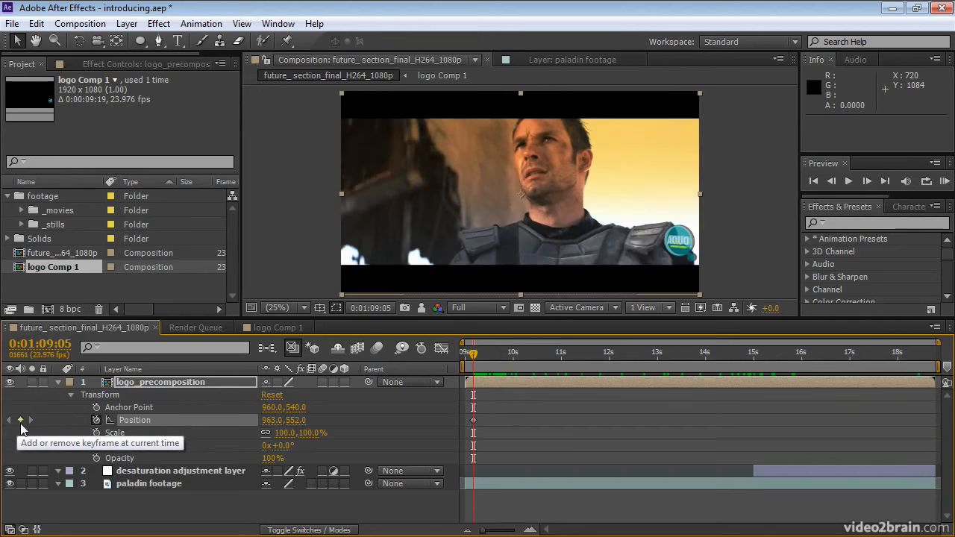
click(20, 420)
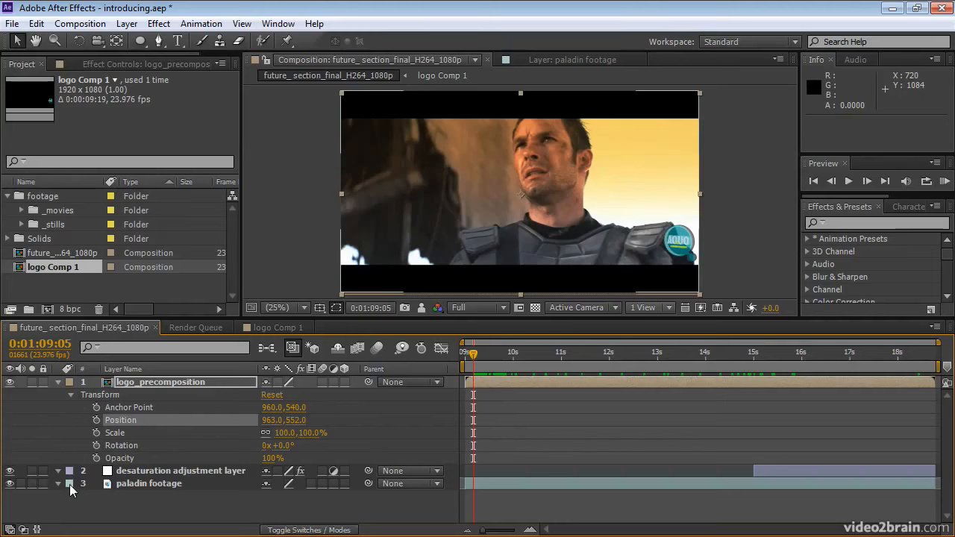
Step: Duplicate the paladin footage layer and select all layers that share the duplicate's Aqua label group
click(149, 485)
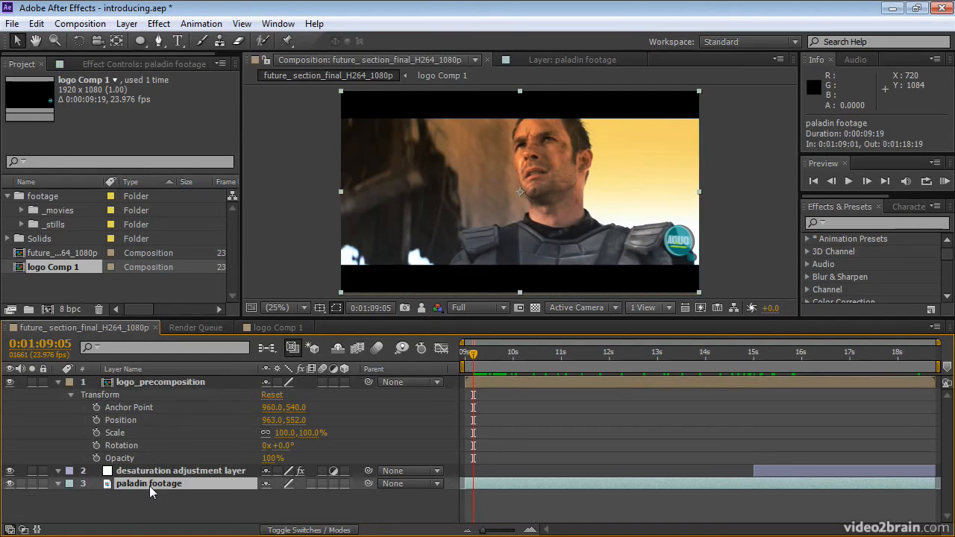
key(ctrl+d)
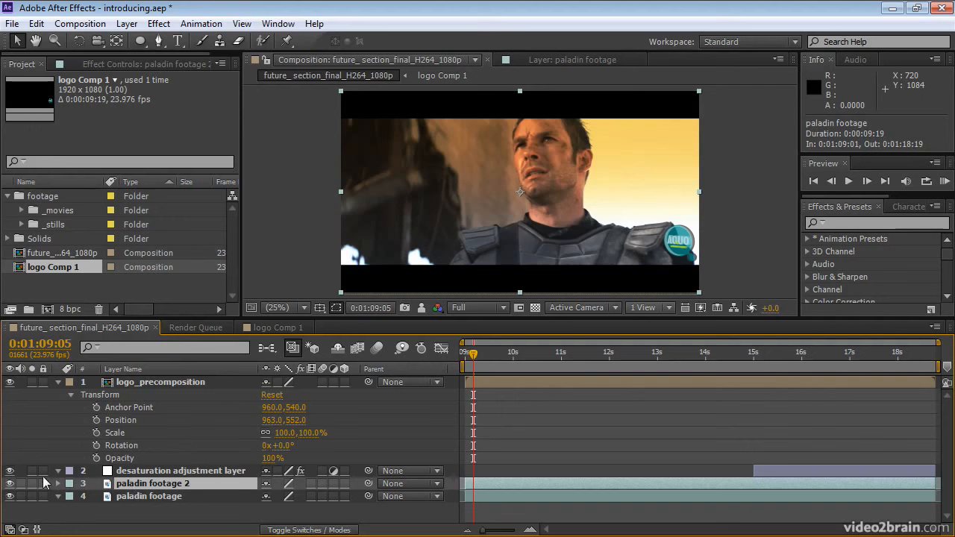
click(69, 485)
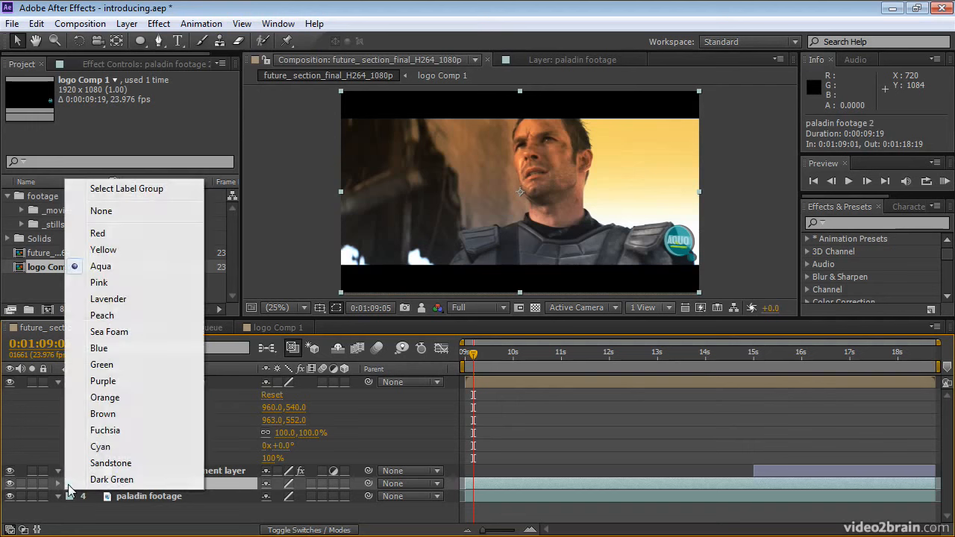
click(99, 191)
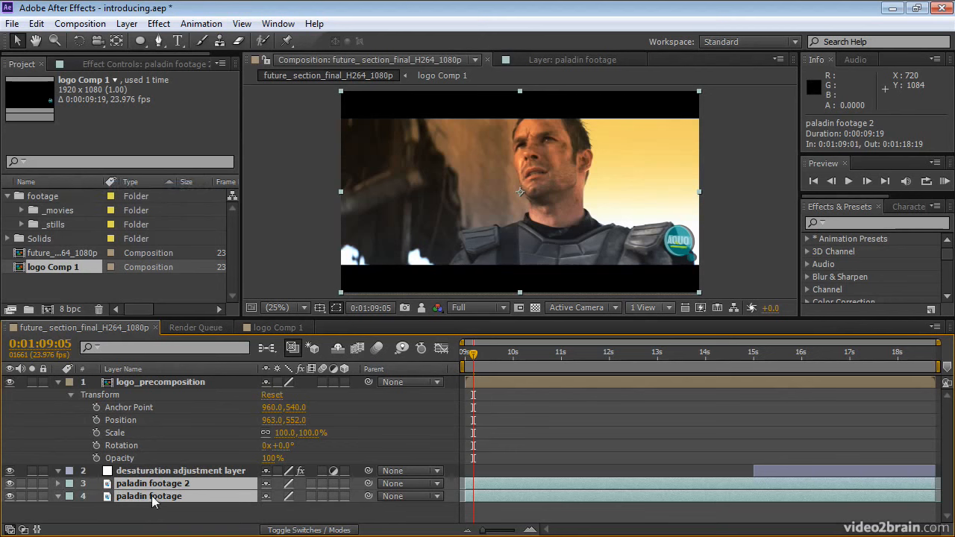
Step: Show source names in the timeline, reveal the bottom footage layer's source in the project, and widen the project's Name column
click(145, 369)
click(145, 368)
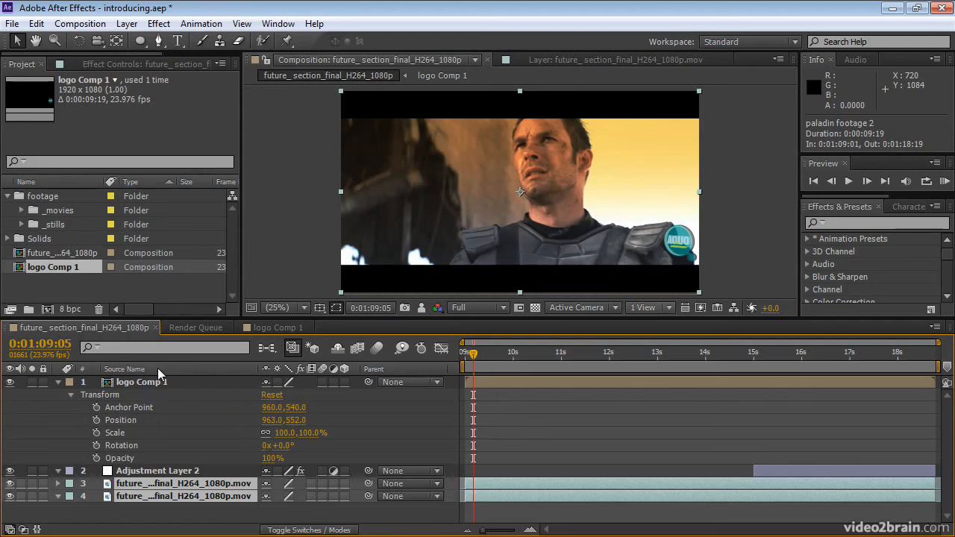
right_click(176, 500)
right_click(147, 503)
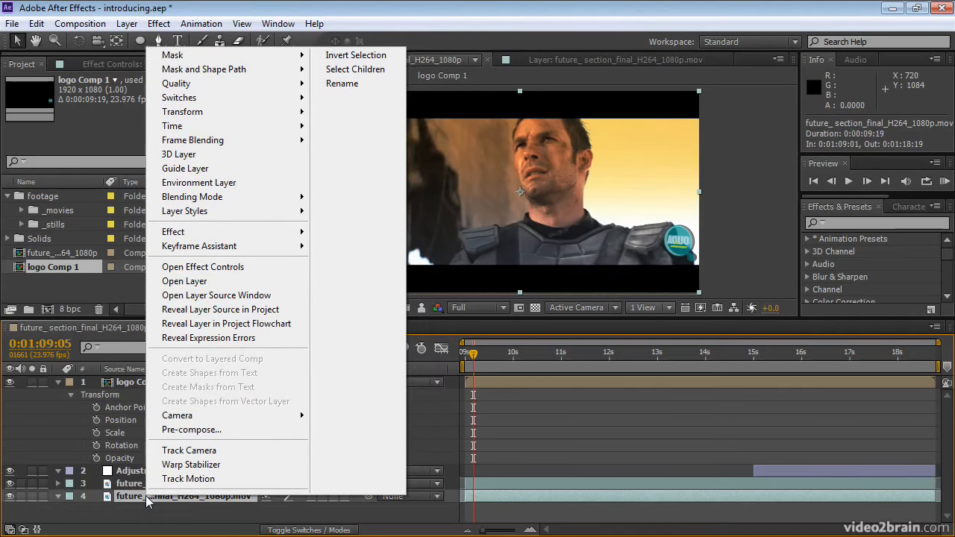
click(199, 312)
drag(108, 181, 188, 183)
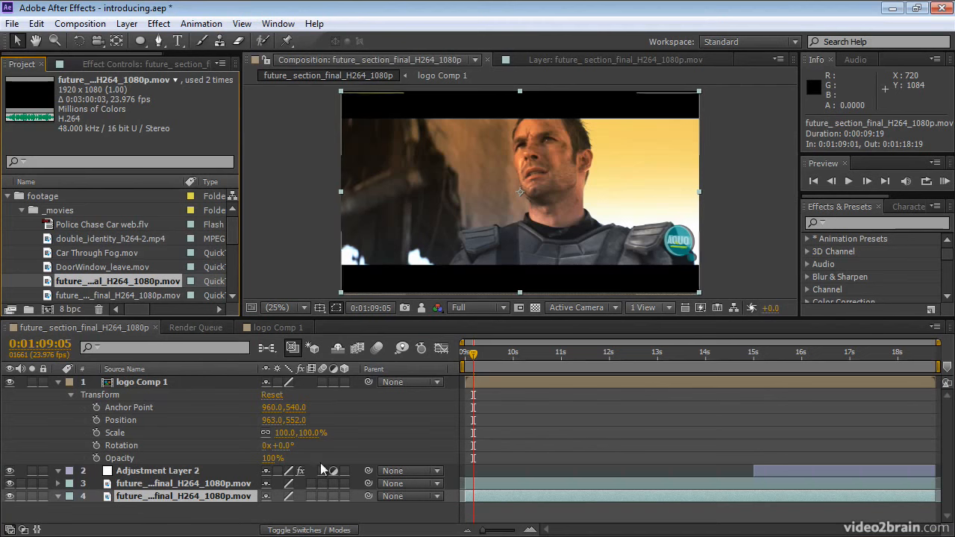
Step: Show the layer modes and view the track matte options for layer 3 without choosing one, then return to the layer switches
click(319, 530)
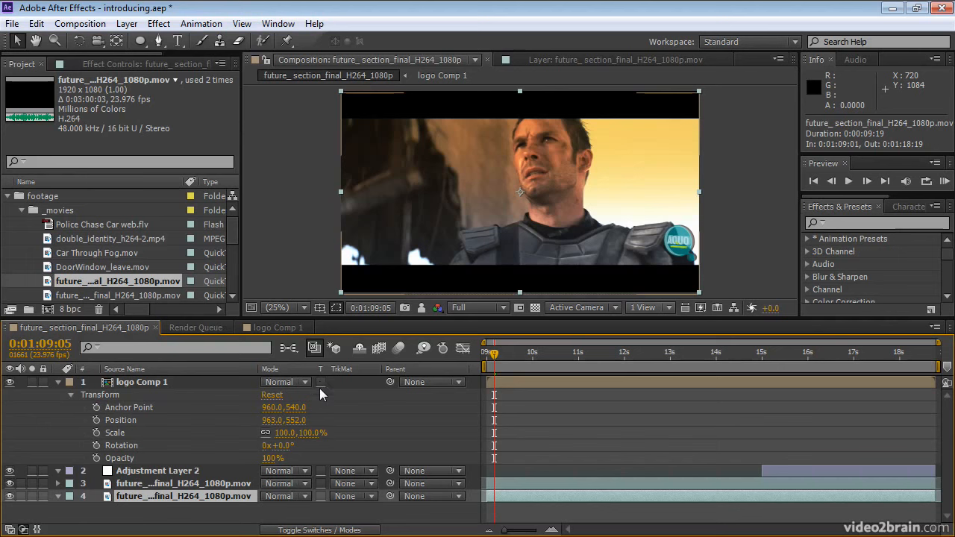
click(371, 485)
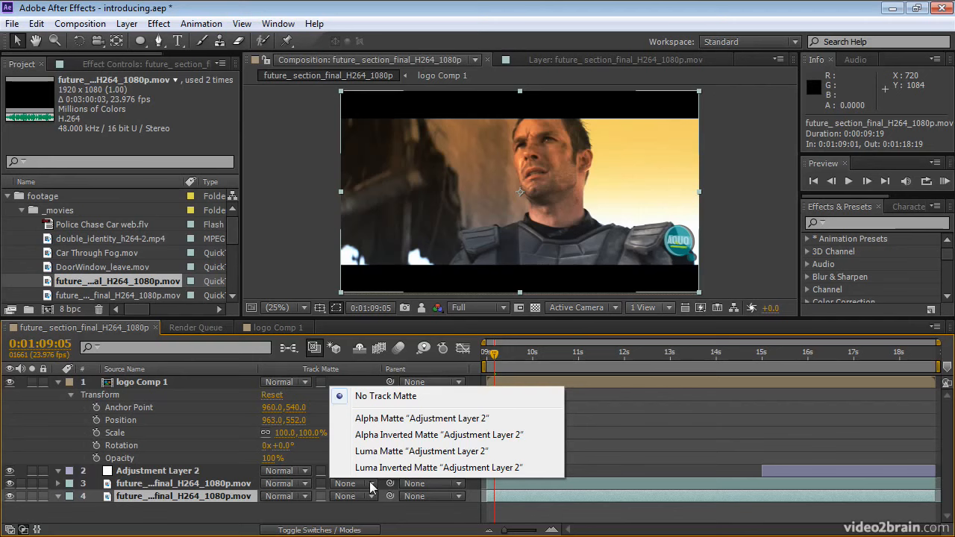
click(369, 518)
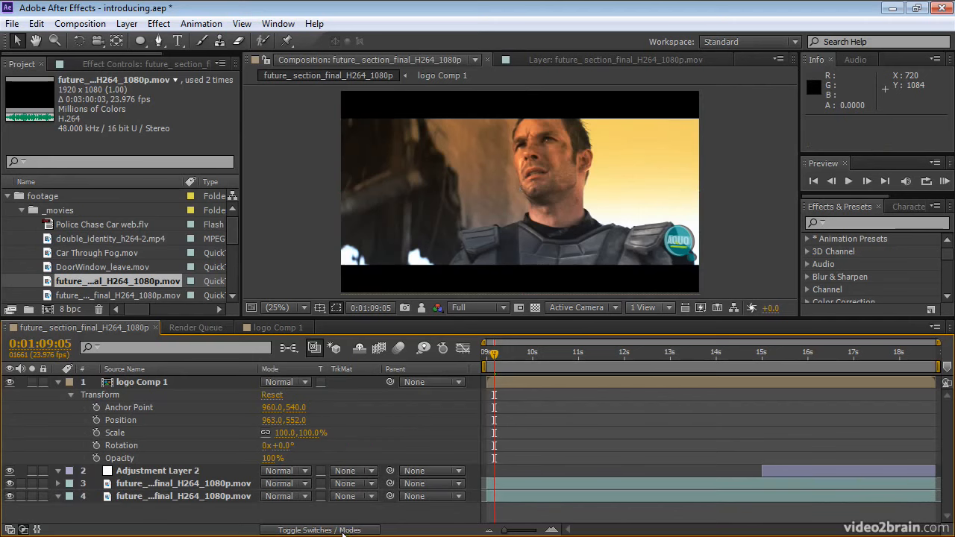
click(343, 531)
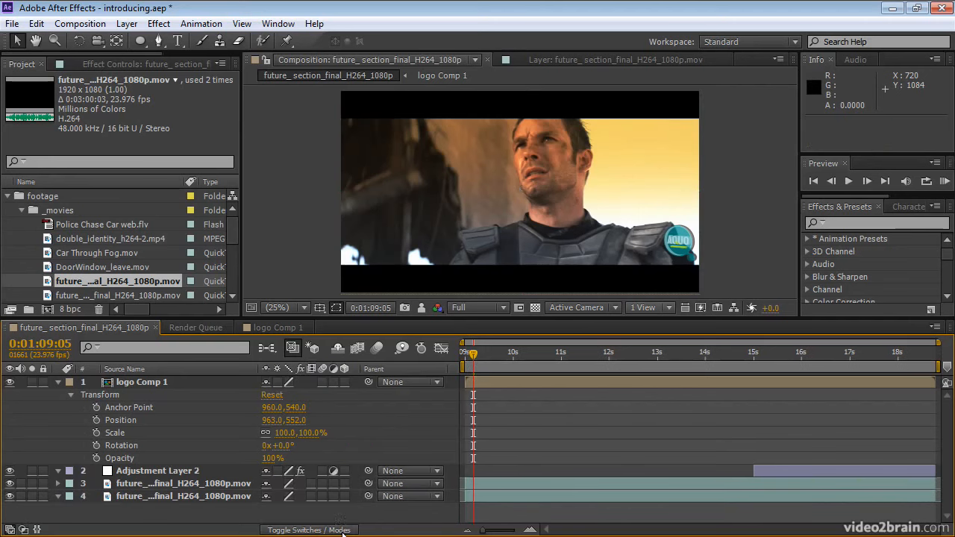
Step: Mark logo Comp 1 as shy, hide shy layers in the timeline, and show them again
click(266, 384)
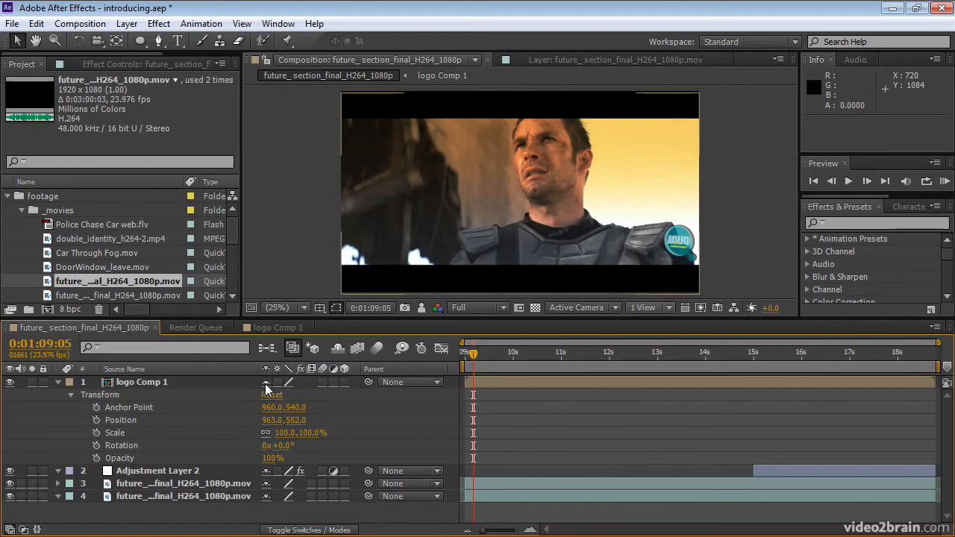
click(337, 348)
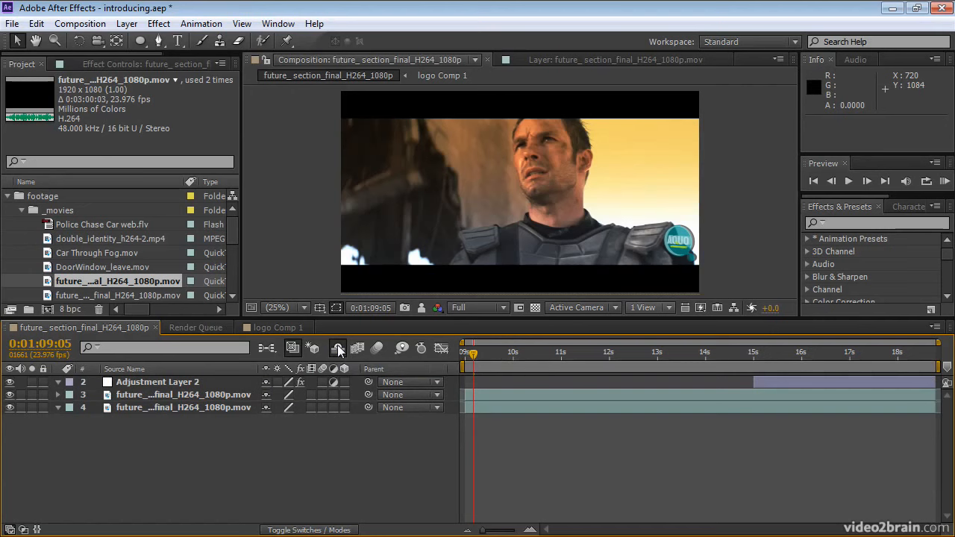
click(337, 349)
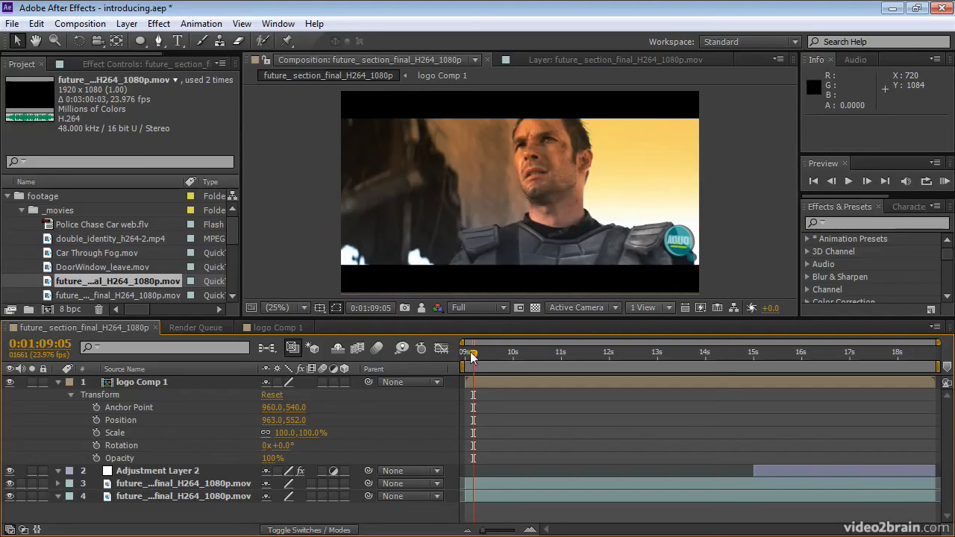
Step: Move the current time to 0:01:18:09, turn Adjustment Layer 2's effects off and on, and test its adjustment switch
drag(472, 355, 913, 412)
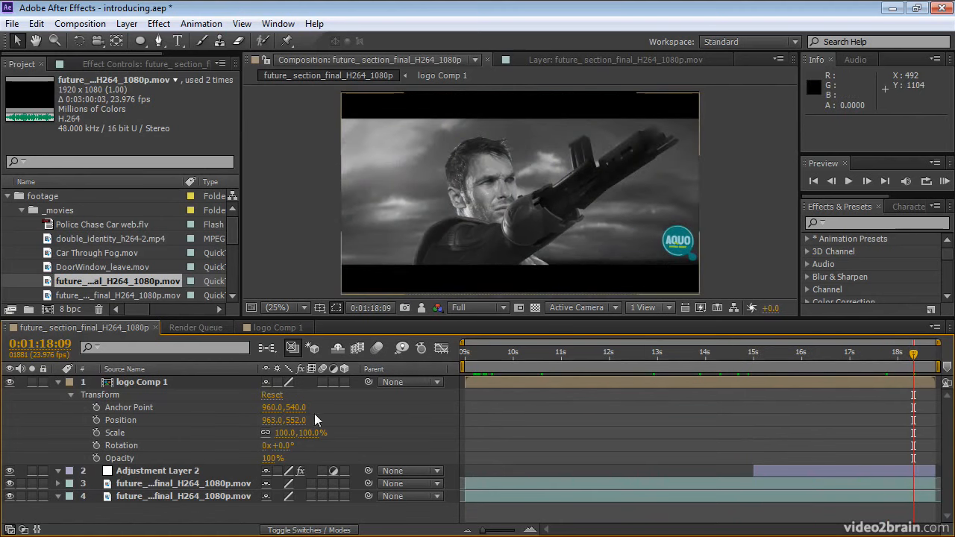
click(301, 470)
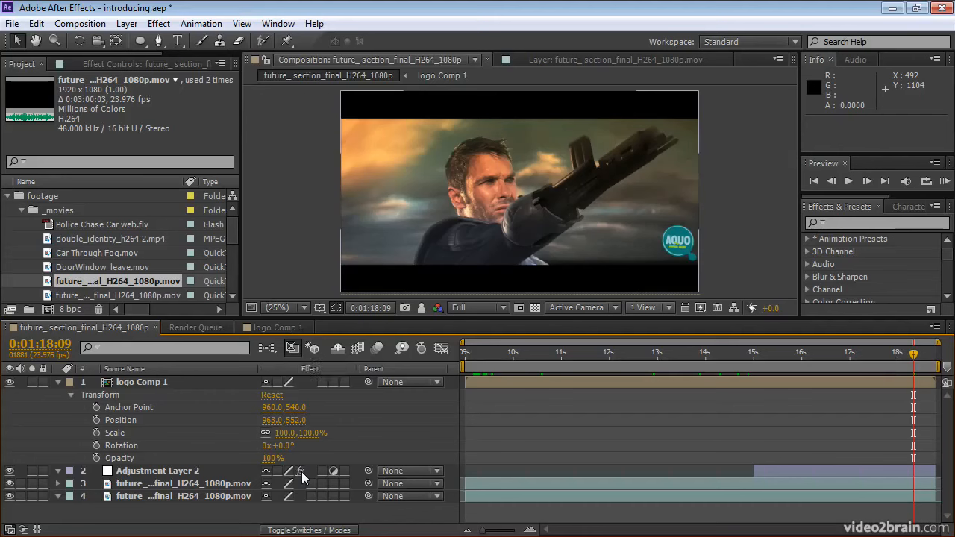
click(301, 471)
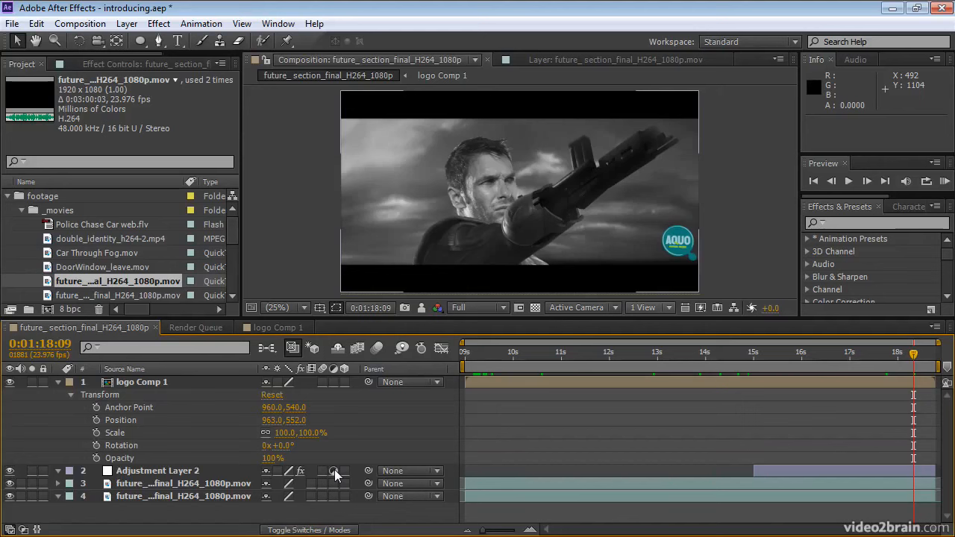
click(334, 471)
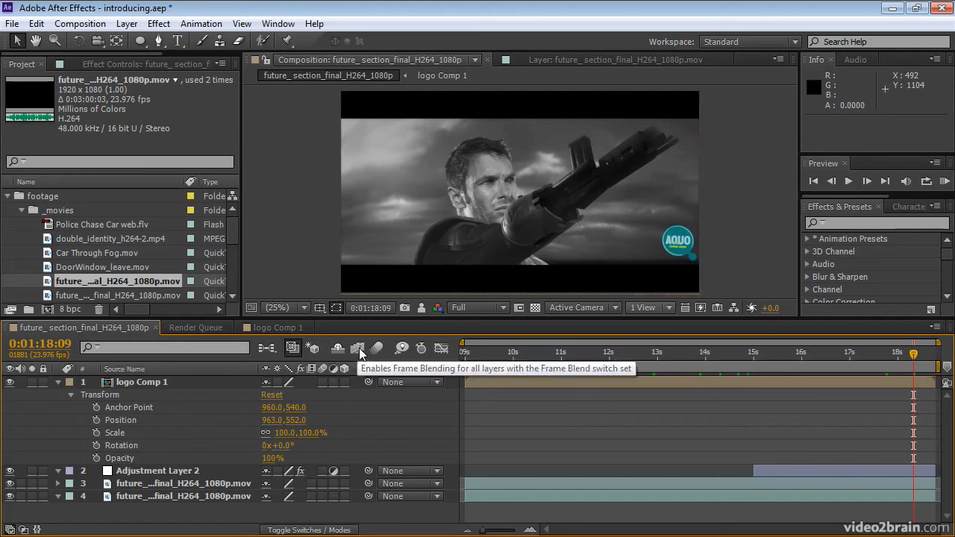
Step: Try motion blur on Adjustment Layer 2 together with the composition's motion blur switch, and turn it off again
click(321, 472)
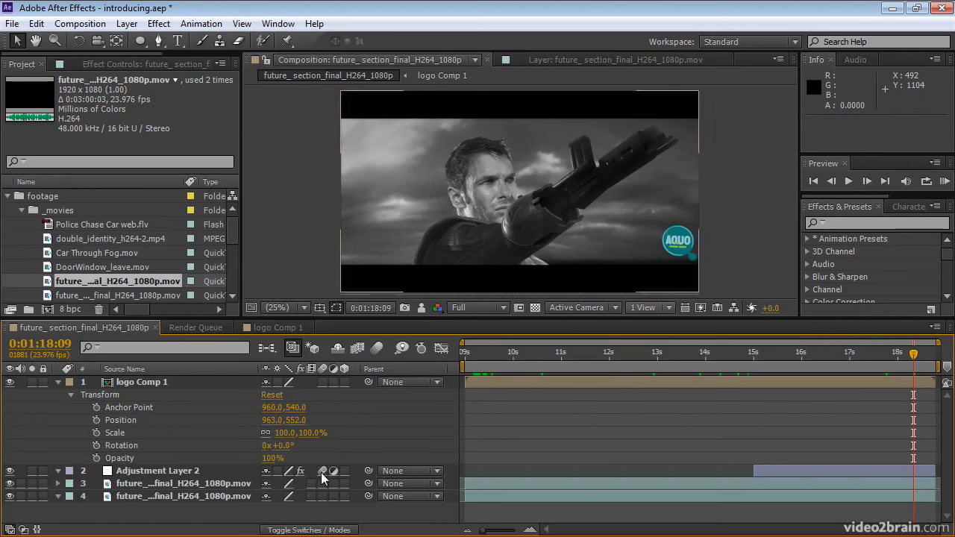
click(376, 349)
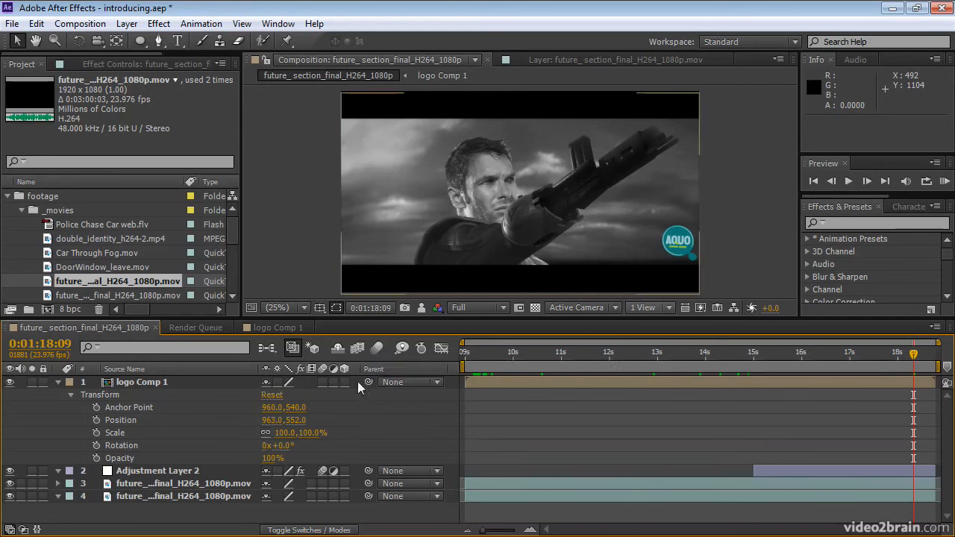
click(322, 470)
Step: Use the composition mini-flowchart to go into logo Comp 1 and back to the future_section_final_H264_1080p composition
click(268, 346)
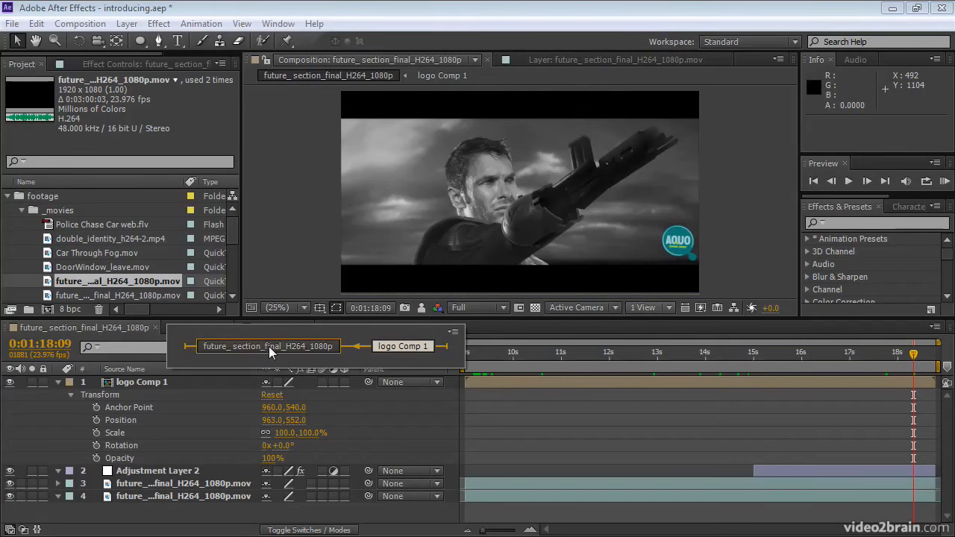
click(383, 346)
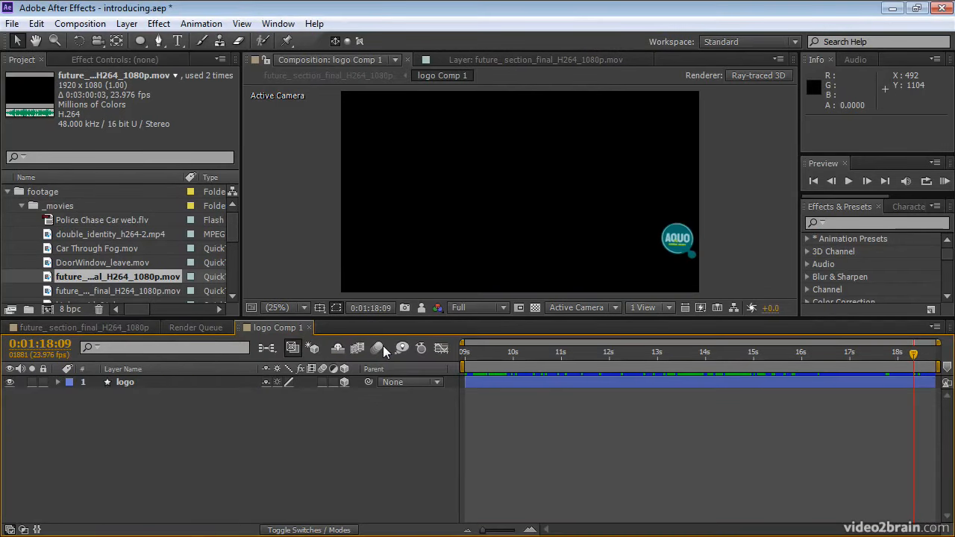
click(266, 348)
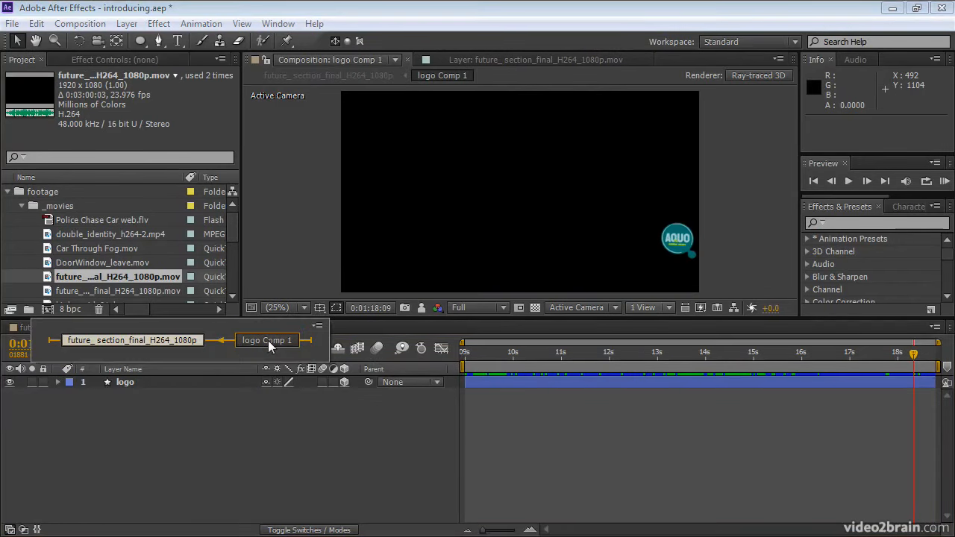
click(179, 340)
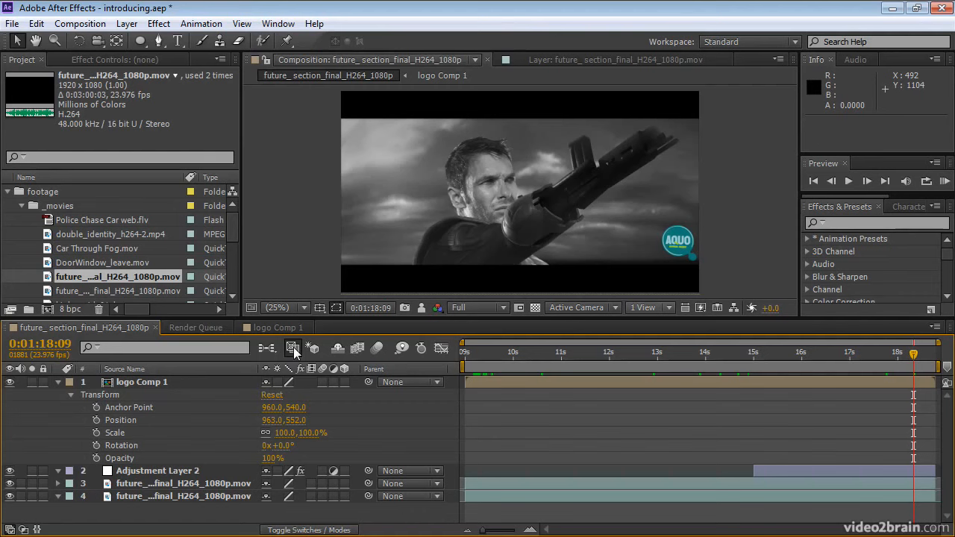
Step: Set logo Comp 1's horizontal Position to 993, and to 868 with Live Update turned off
click(751, 387)
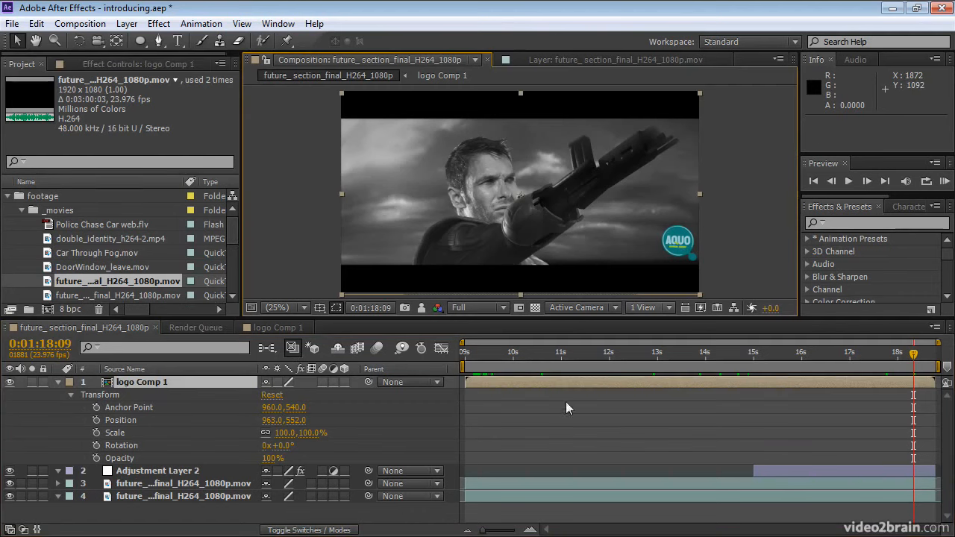
drag(272, 420, 297, 422)
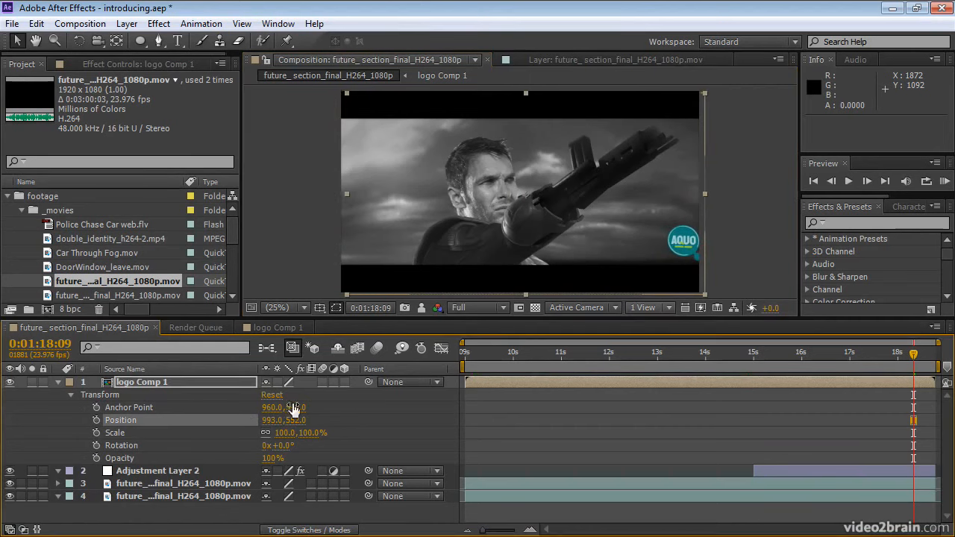
click(292, 349)
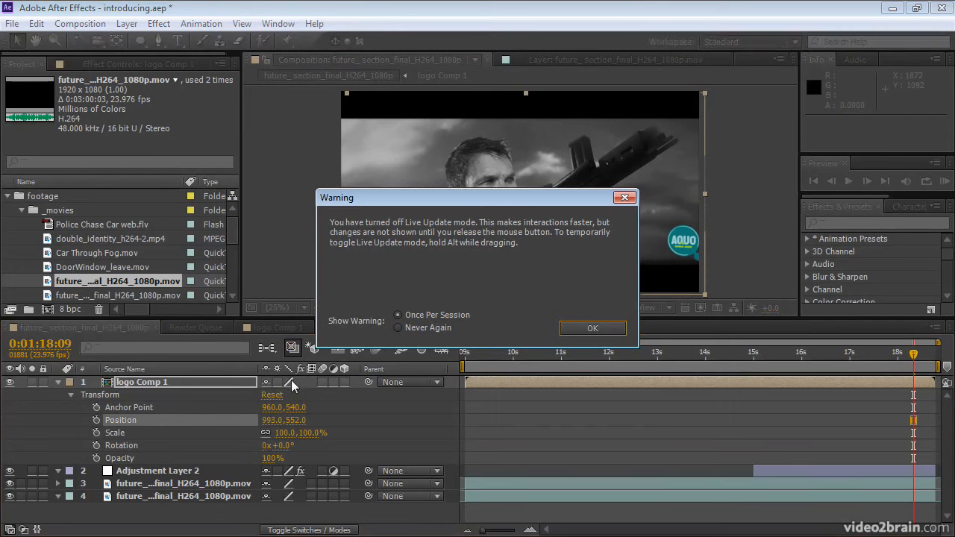
click(576, 330)
drag(269, 420, 180, 423)
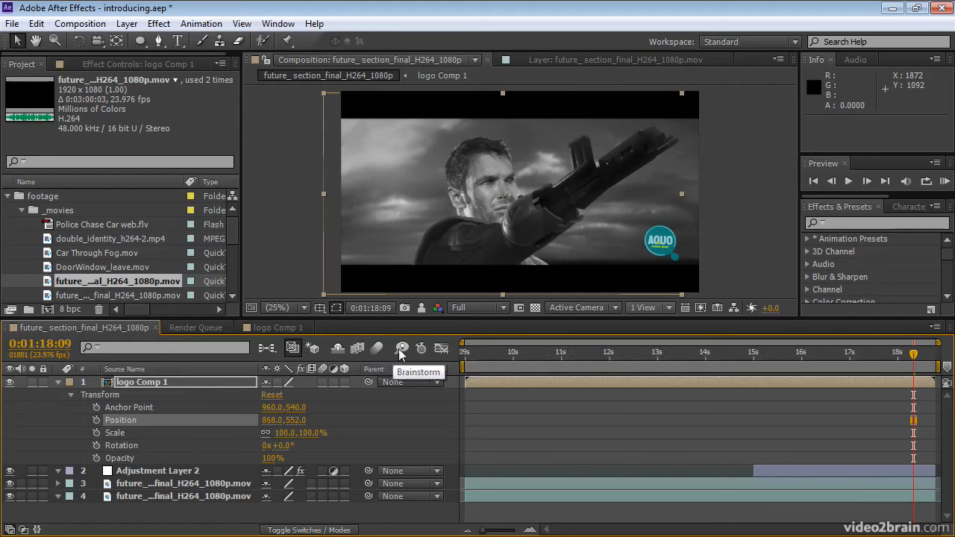
Step: View logo Comp 1's Position in the Graph Editor and return to the layer bars
click(441, 348)
click(442, 349)
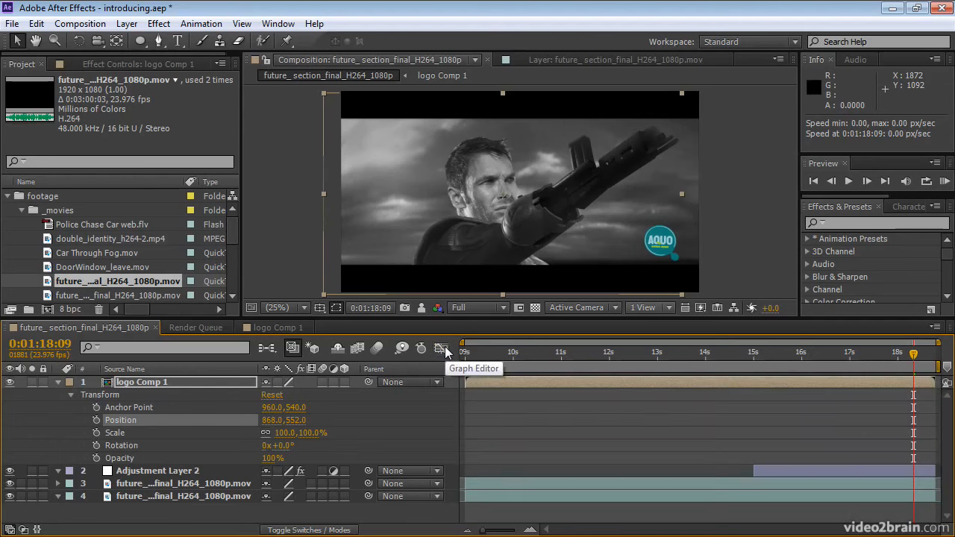